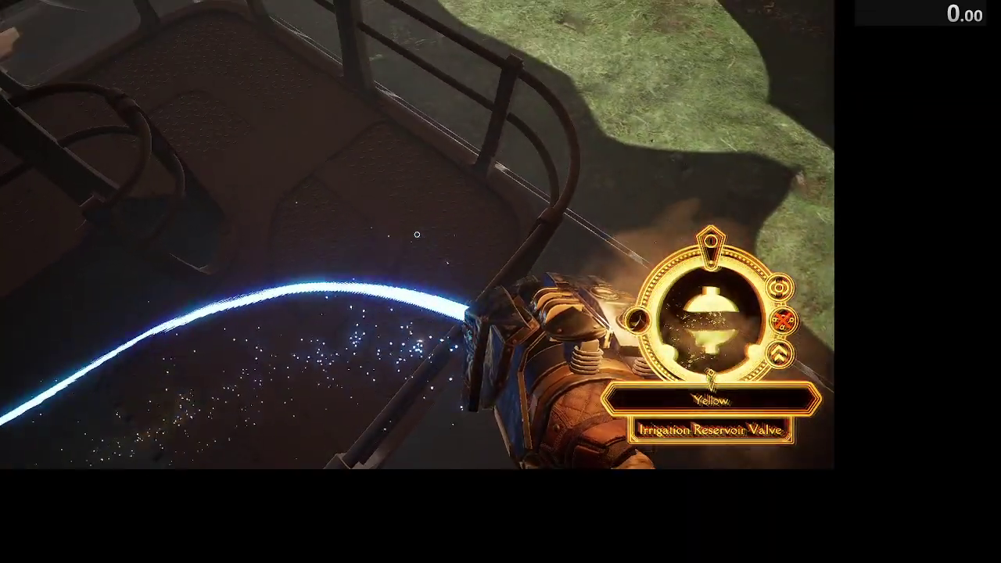
{"action": "left_click", "coordinate": [417, 234]}
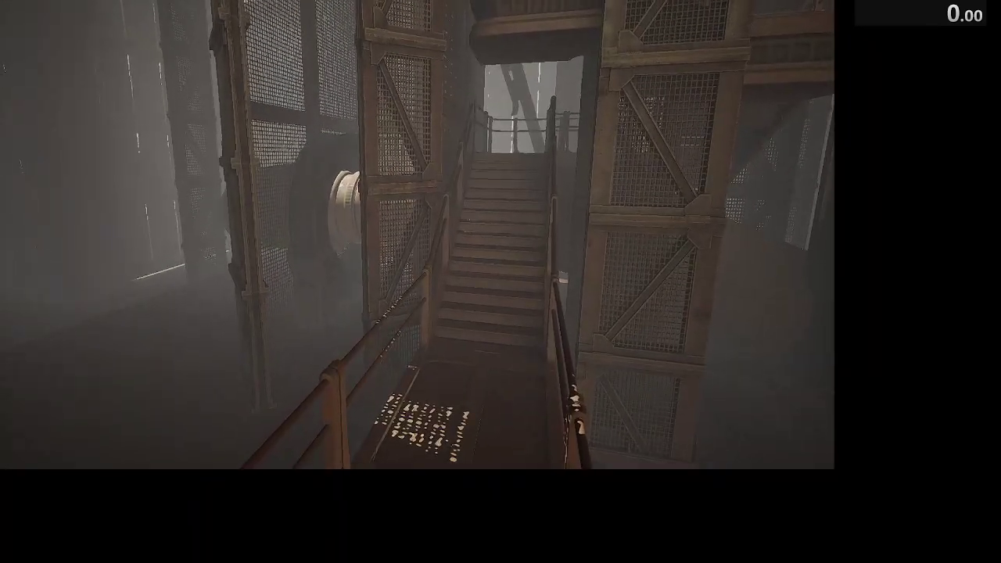
{"action": "left_click", "coordinate": [417, 235]}
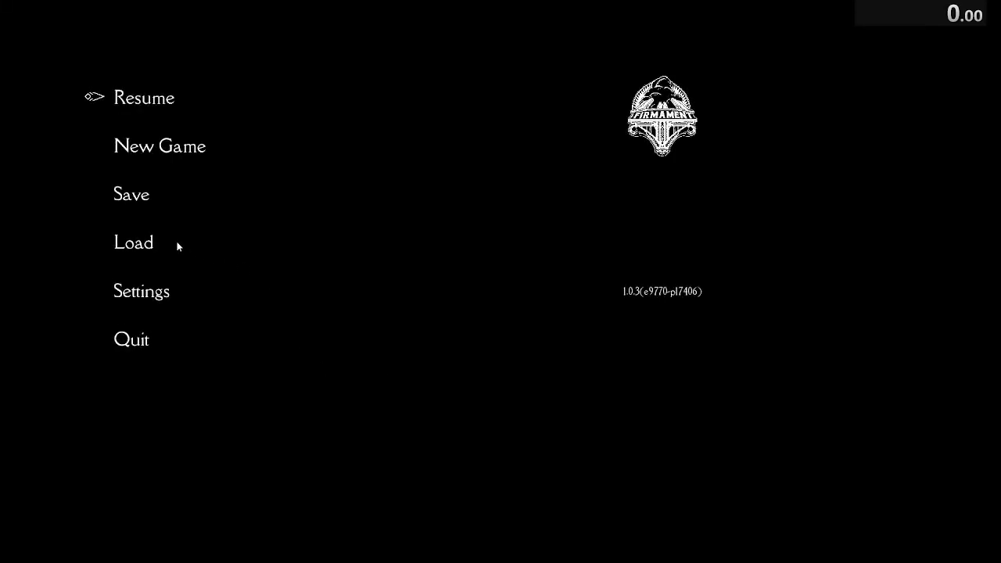
{"action": "left_click", "coordinate": [178, 246]}
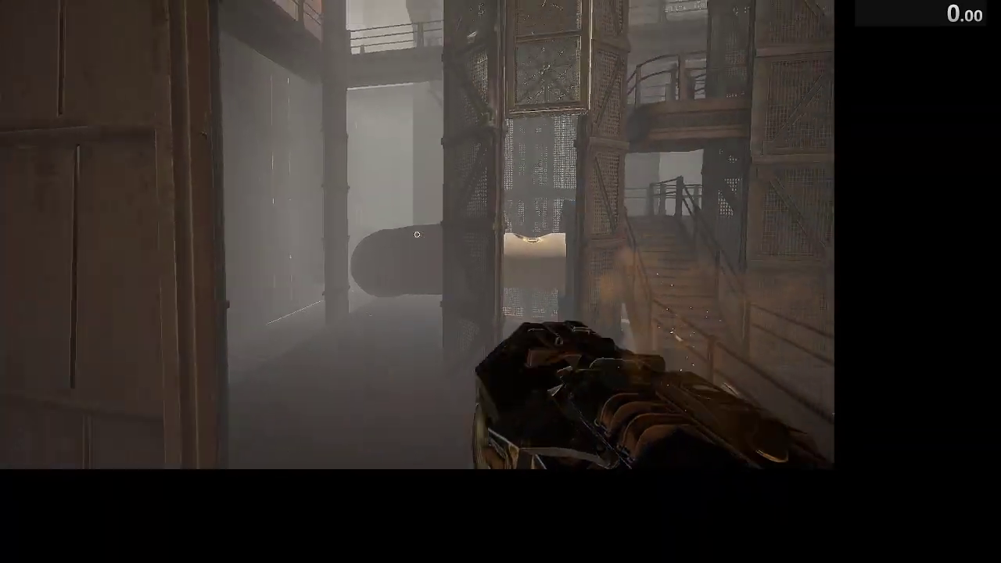
{"action": "left_click", "coordinate": [417, 234]}
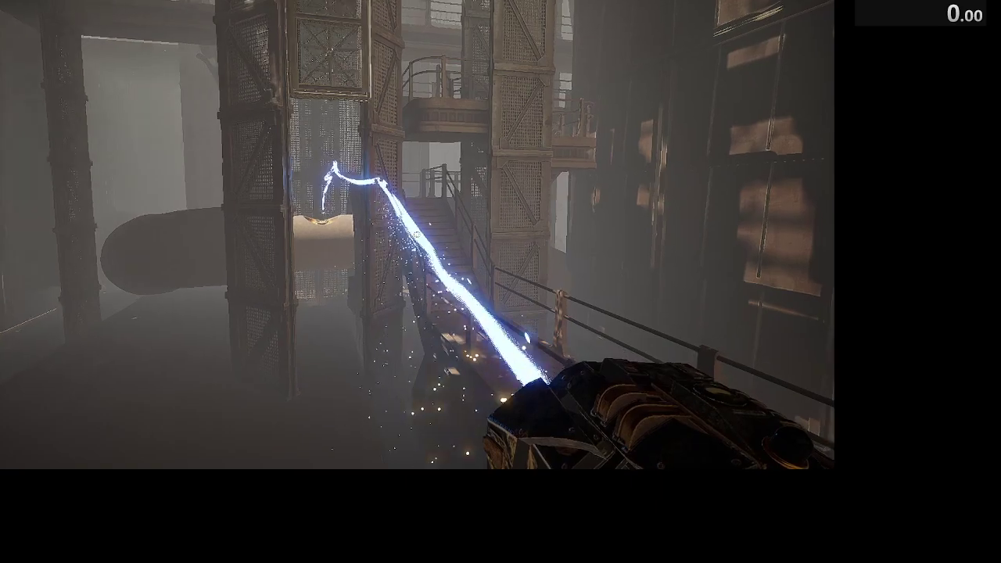